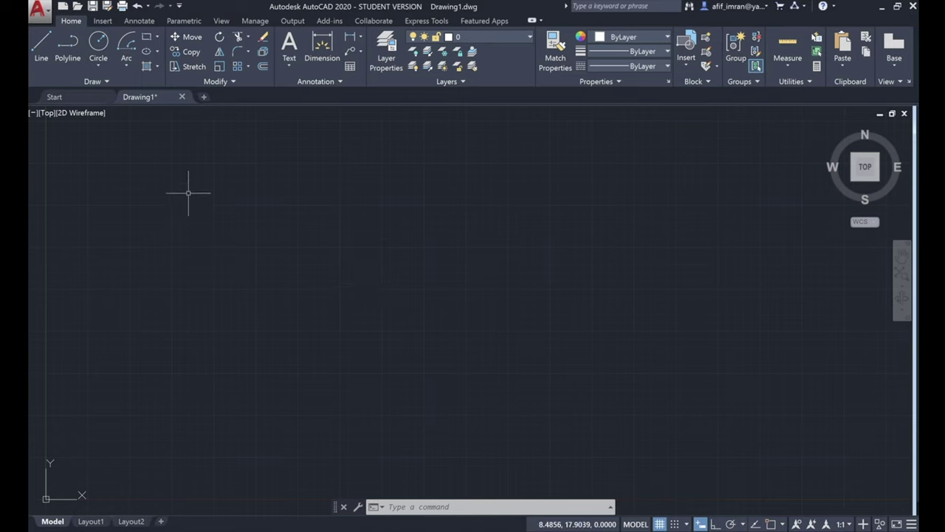
# - Draw a rectangle 14 units wide and 5 units tall from a picked corner
pyautogui.click(149, 38)
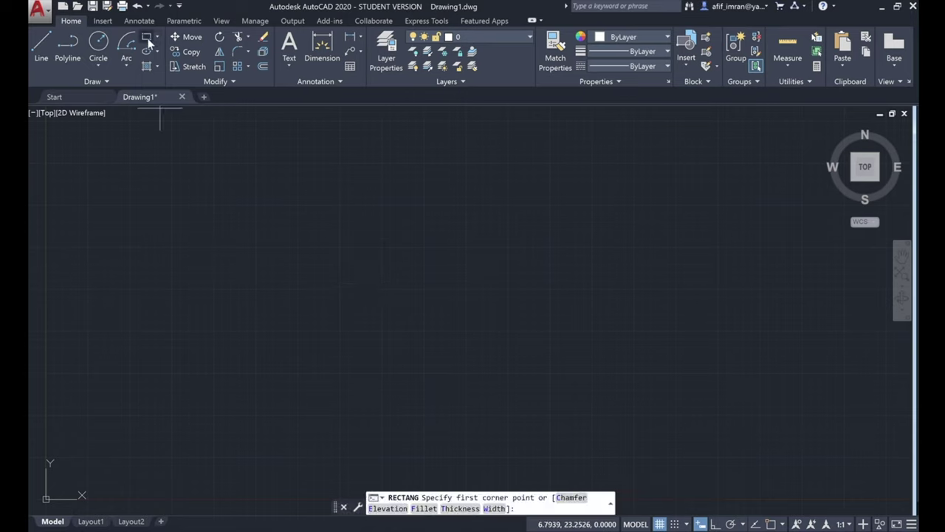
pyautogui.click(126, 162)
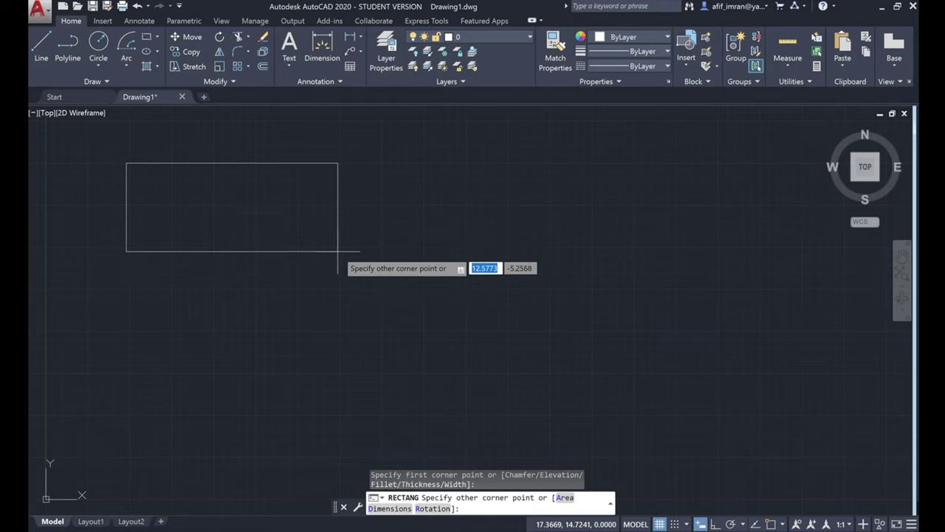
pyautogui.write('14')
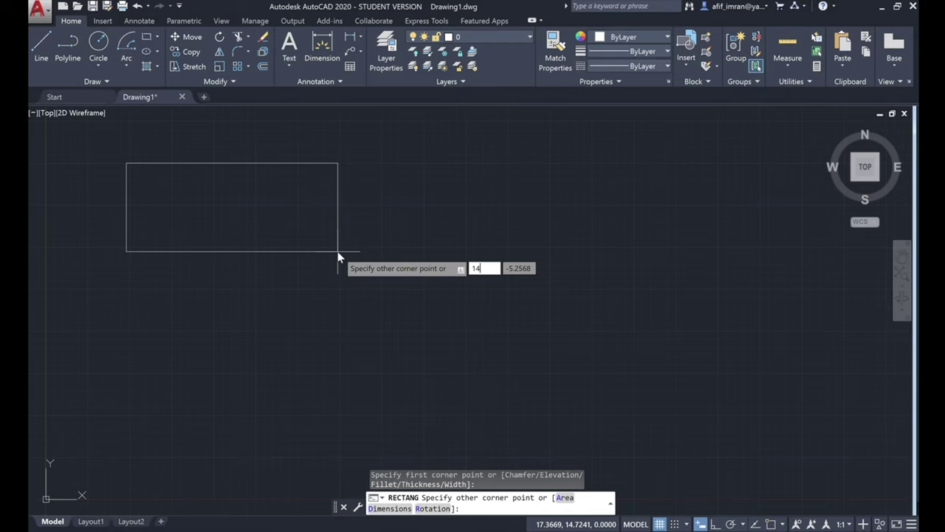
pyautogui.press('Tab')
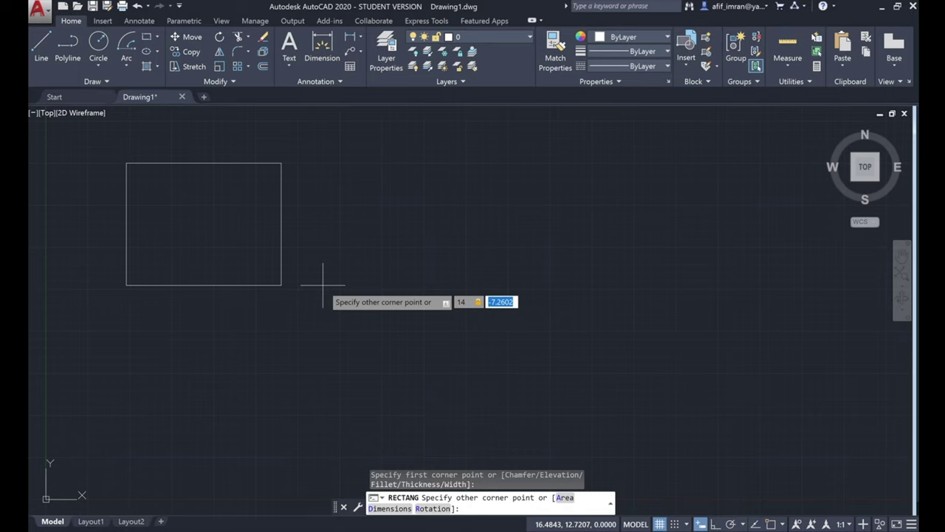
pyautogui.write('5')
pyautogui.press('Return')
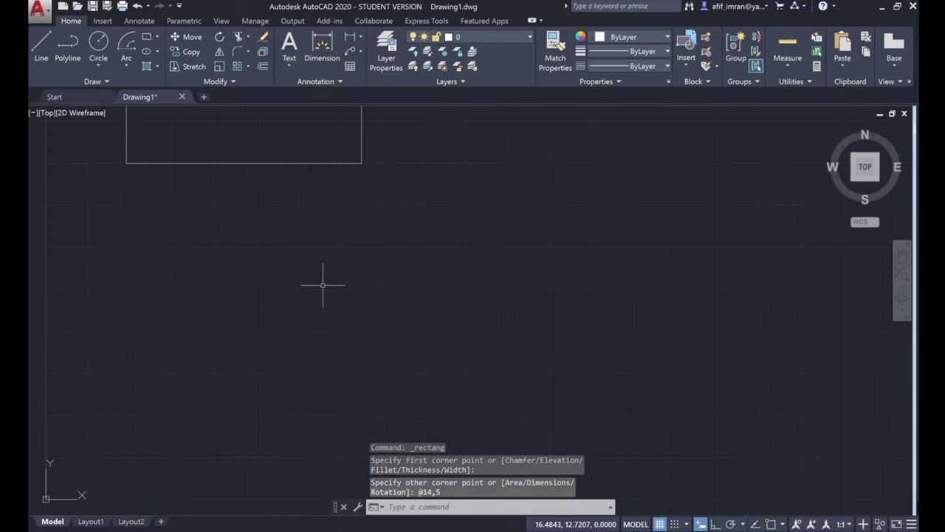
pyautogui.press('Return')
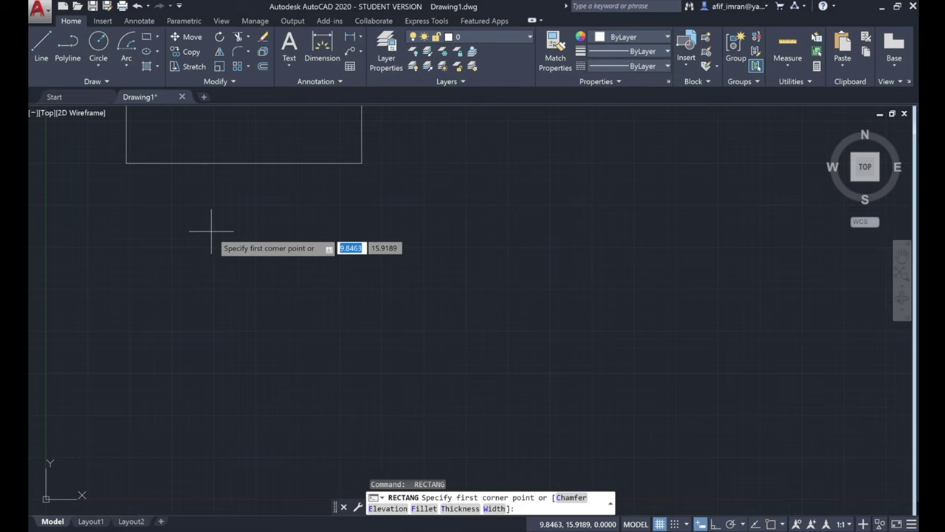
# - Draw a second rectangle defined by area 50 and length 15
pyautogui.click(181, 215)
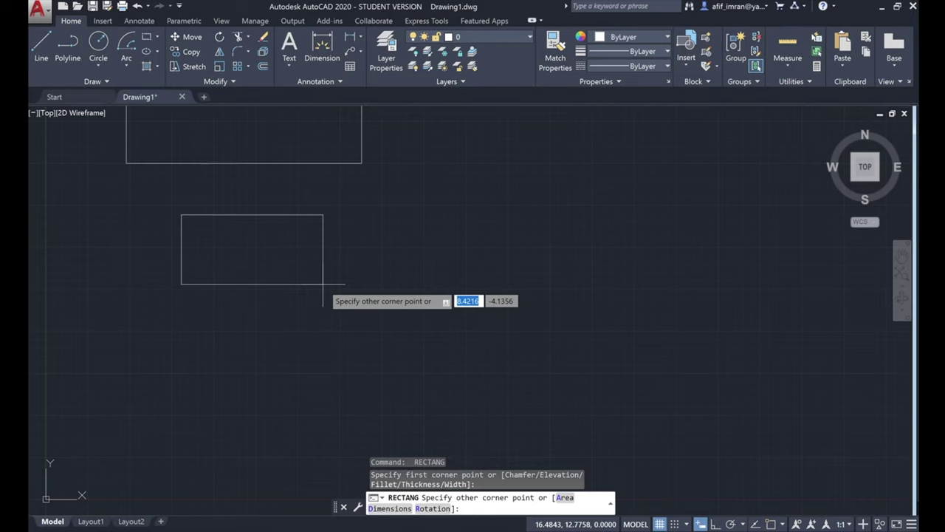
pyautogui.write('a')
pyautogui.press('Return')
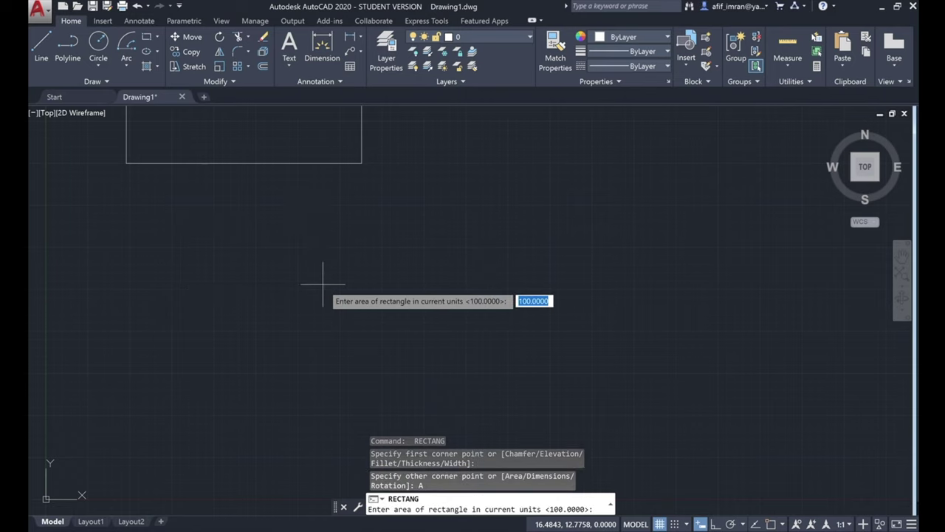
pyautogui.write('50')
pyautogui.press('Return')
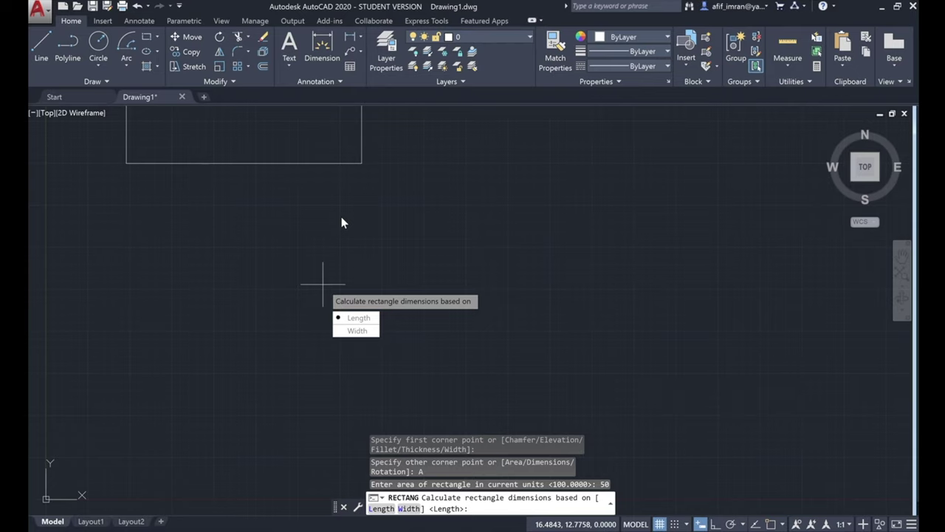
pyautogui.write('L')
pyautogui.press('Return')
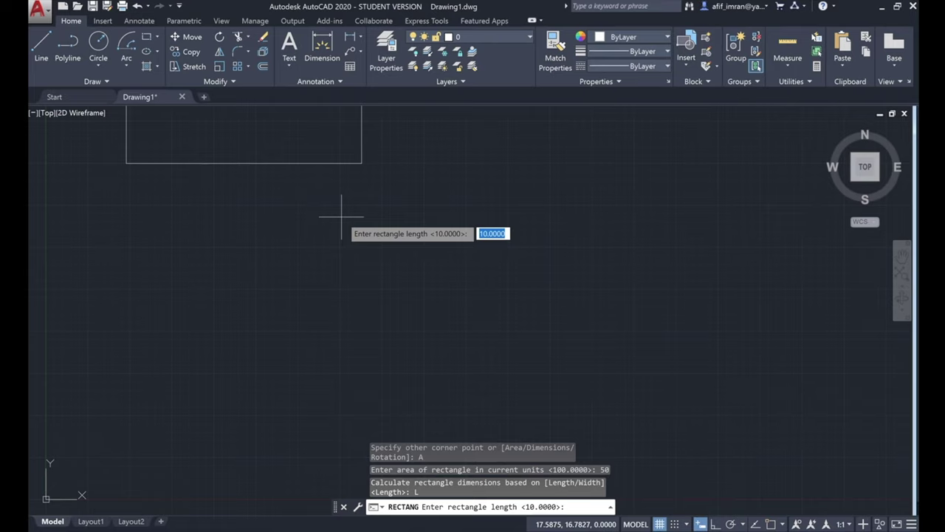
pyautogui.write('15')
pyautogui.press('Return')
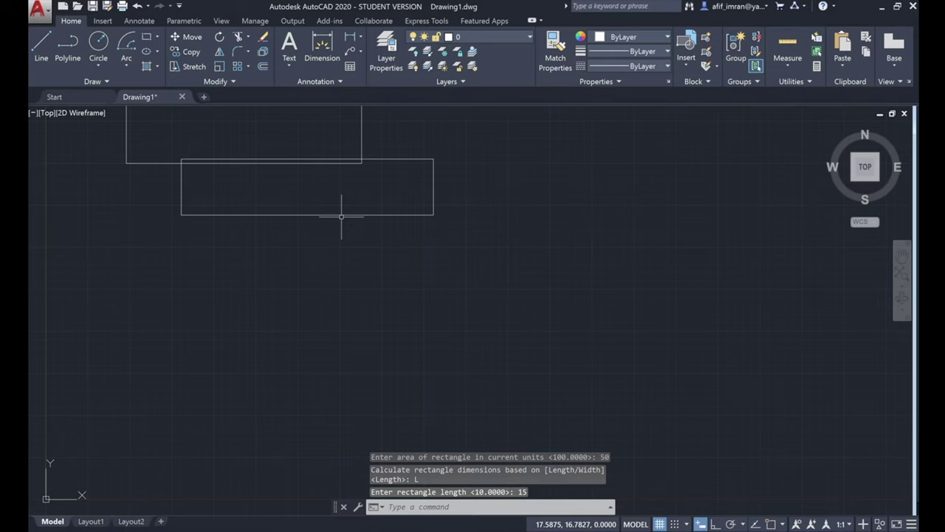
# - Select the lower rectangle and bring up the Select File browser
pyautogui.click(448, 145)
pyautogui.click(351, 253)
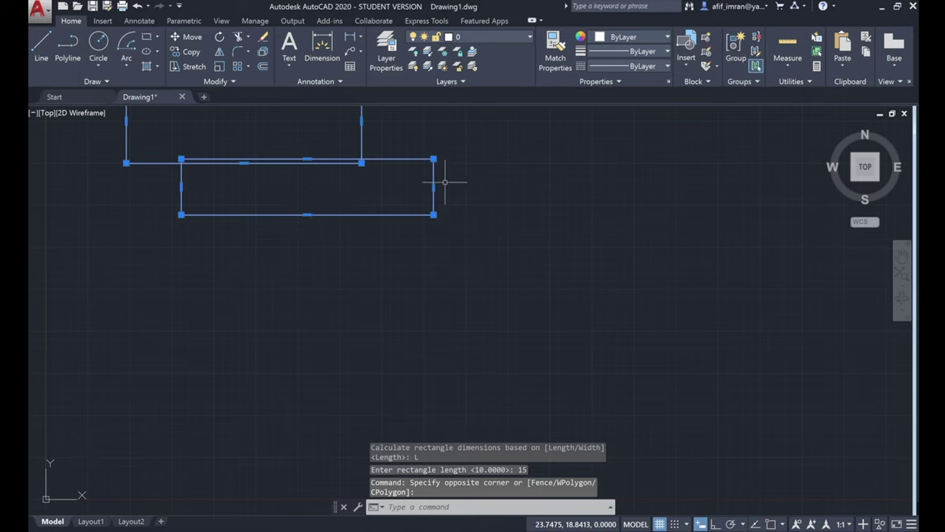
pyautogui.press('Escape')
pyautogui.click(441, 149)
pyautogui.click(374, 249)
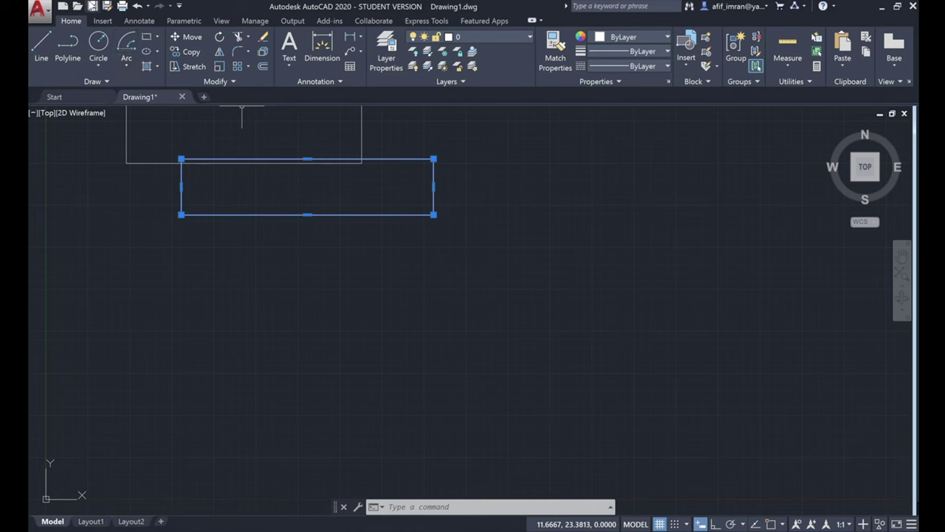
pyautogui.click(78, 6)
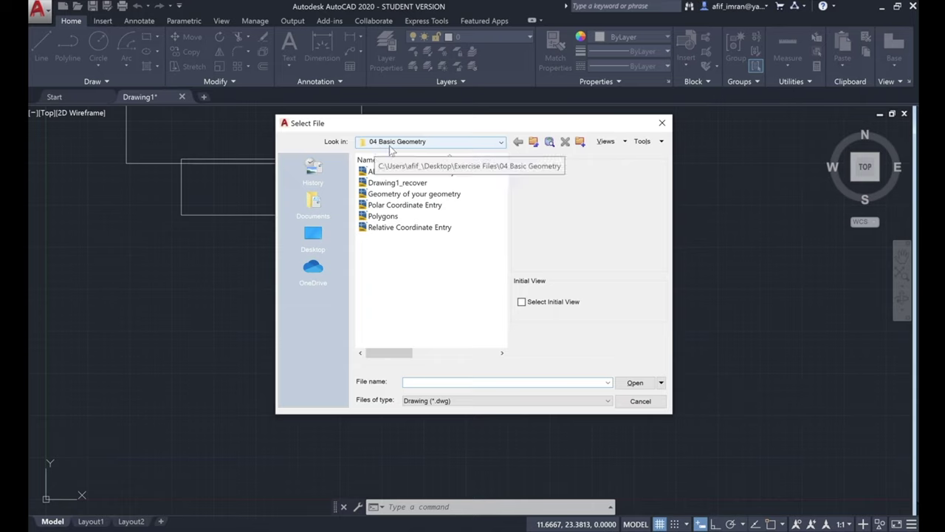
# - Open Polygons.dwg from the 04 Basic Geometry folder
pyautogui.click(406, 217)
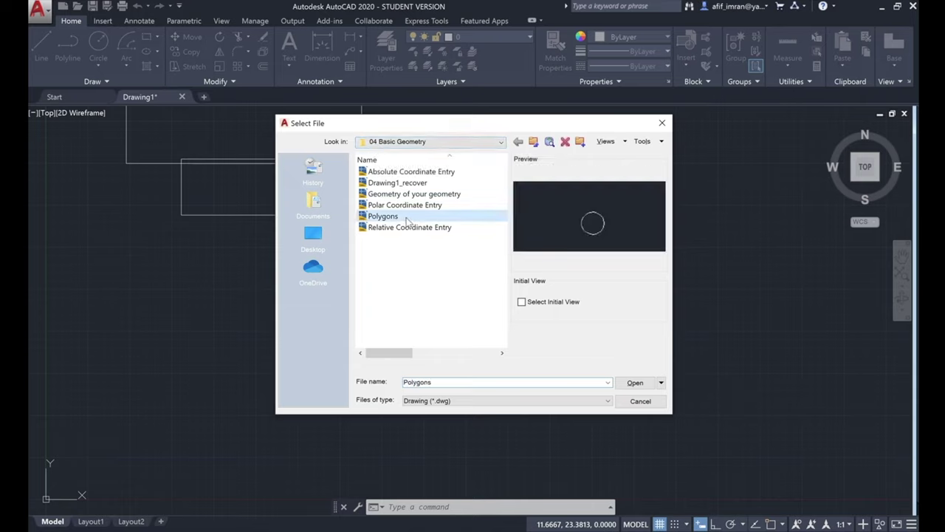
pyautogui.click(637, 383)
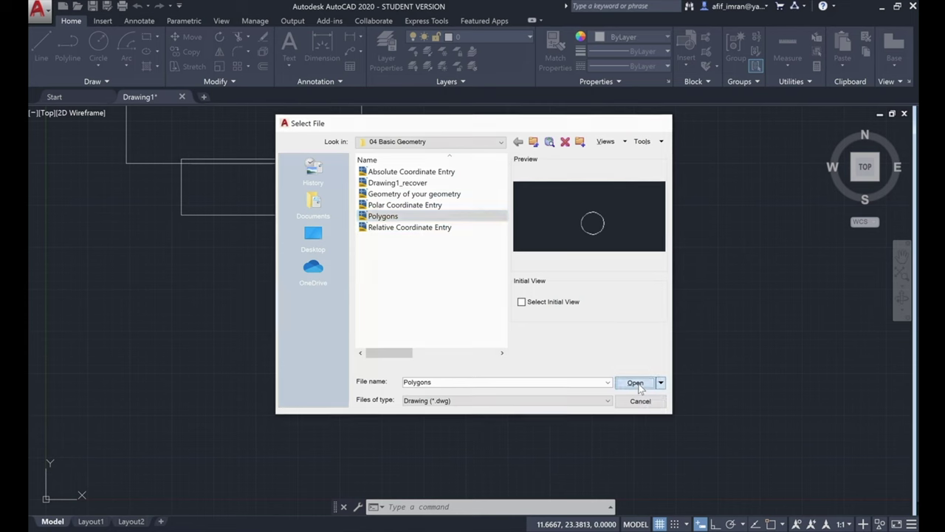
pyautogui.scroll(-2, 438, 165)
pyautogui.scroll(2, 457, 215)
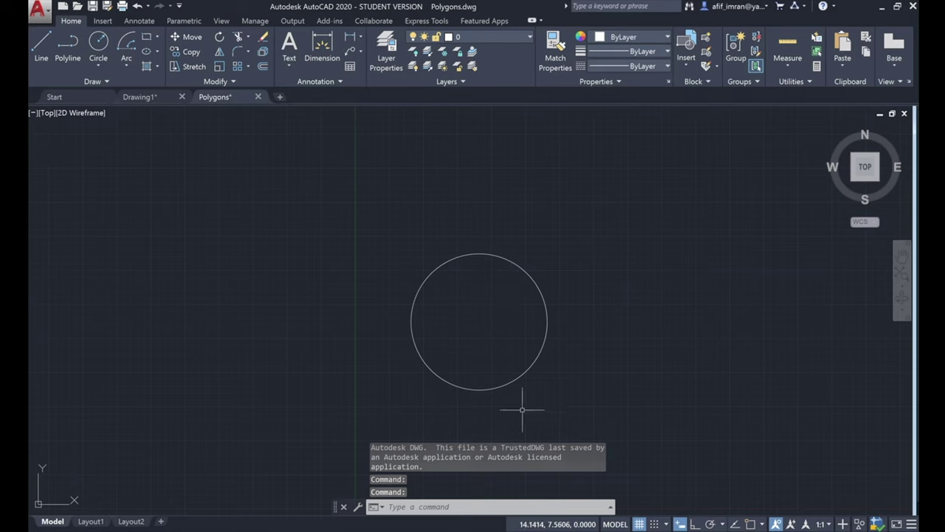
pyautogui.click(156, 37)
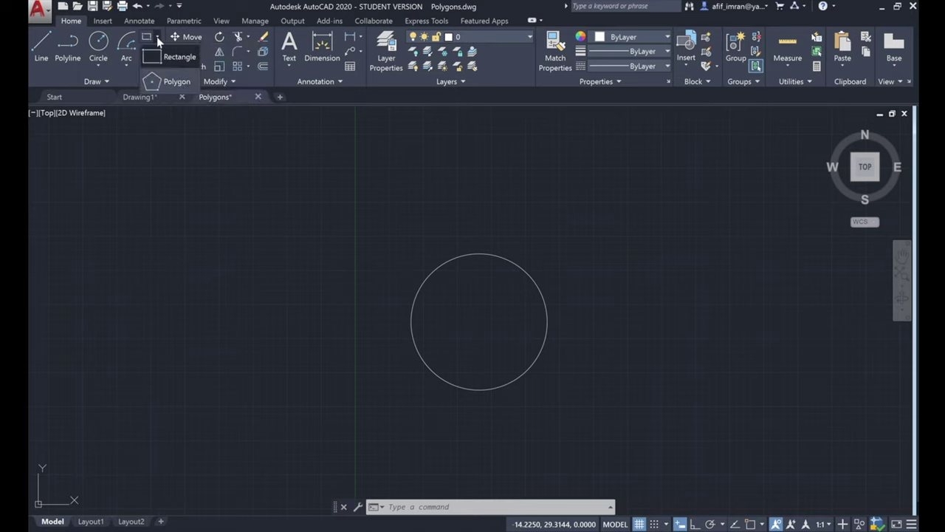
# - Start a 6-sided polygon centred on the circle's centre via the CEN snap
pyautogui.click(168, 83)
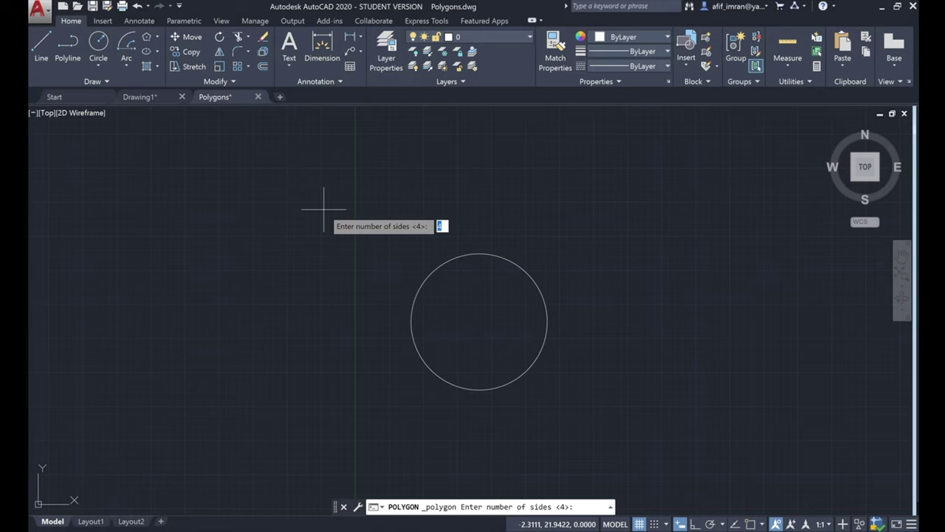
pyautogui.write('6')
pyautogui.press('Return')
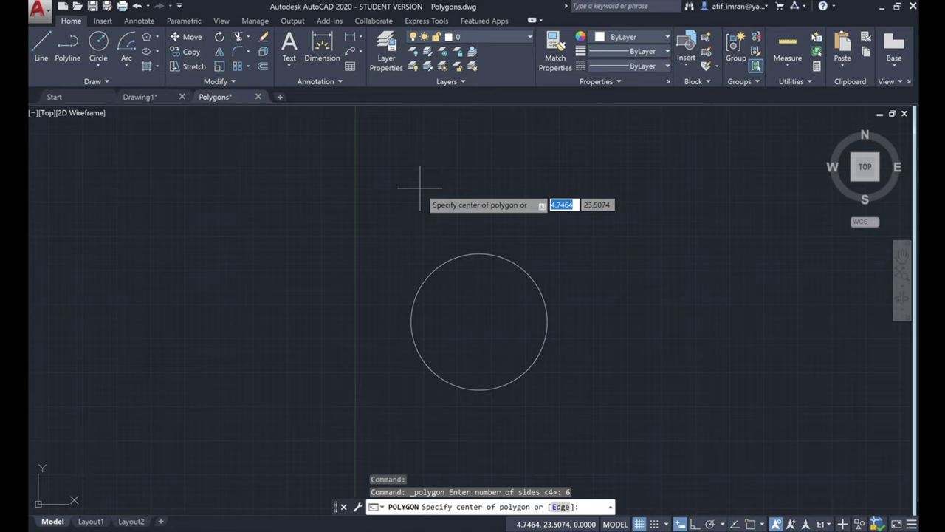
pyautogui.write('CEN')
pyautogui.press('Return')
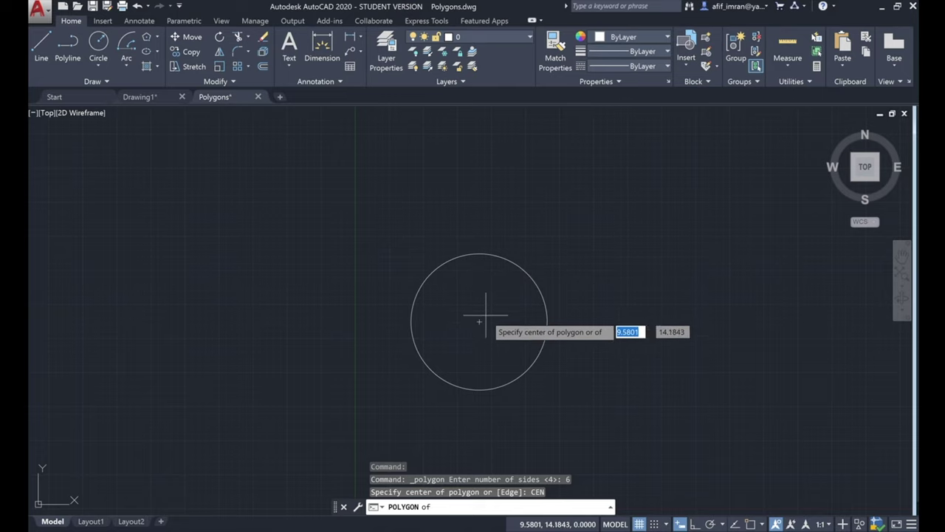
pyautogui.click(479, 321)
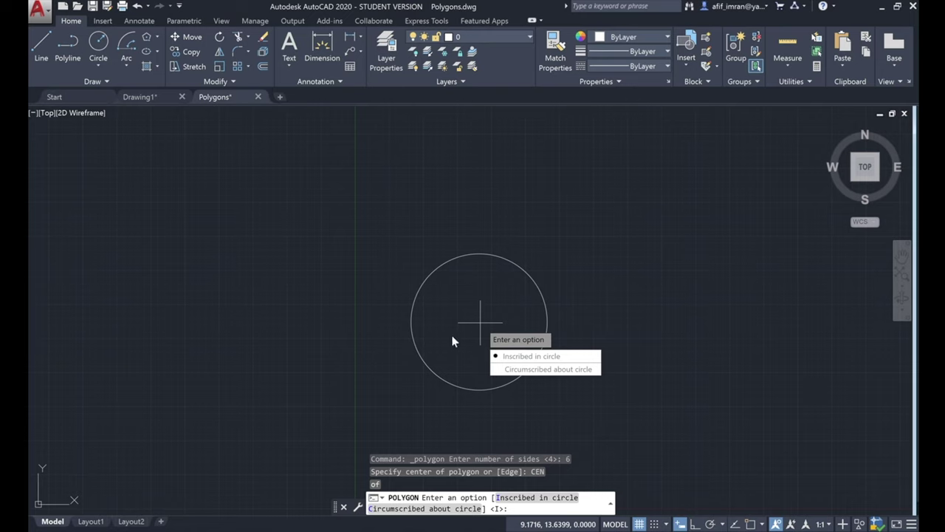
# - Make the hexagon circumscribed about the circle with radius 5
pyautogui.click(560, 373)
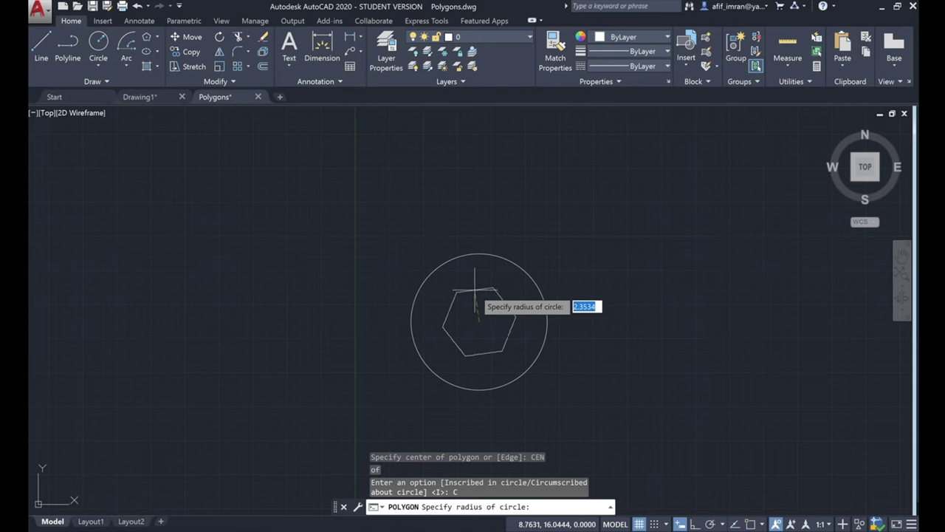
pyautogui.write('5')
pyautogui.press('Return')
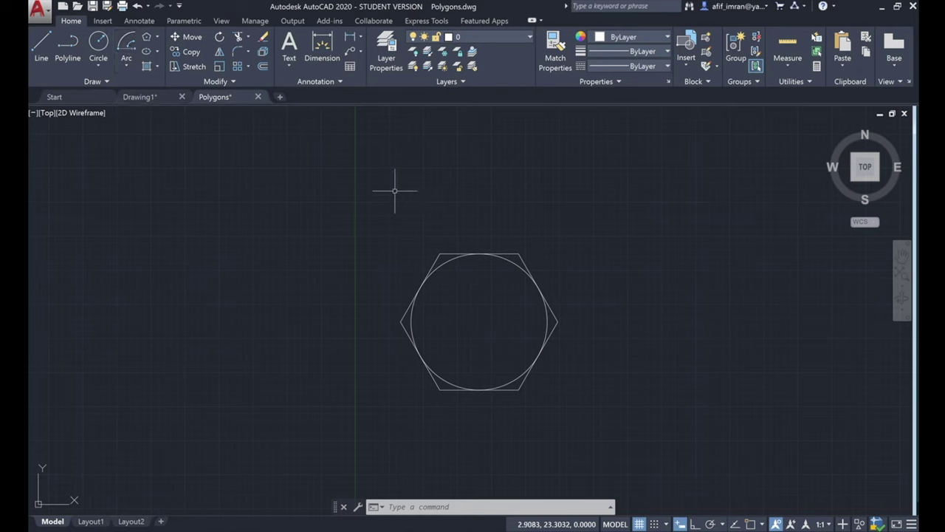
pyautogui.press('Return')
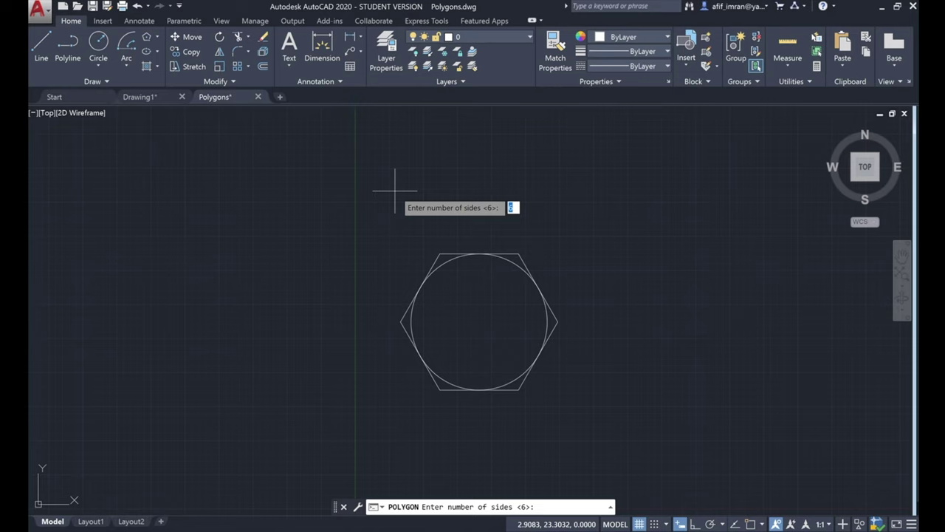
# - Draw a 6-sided hexagon inscribed in the circle, centred on it, radius 5
pyautogui.press('Return')
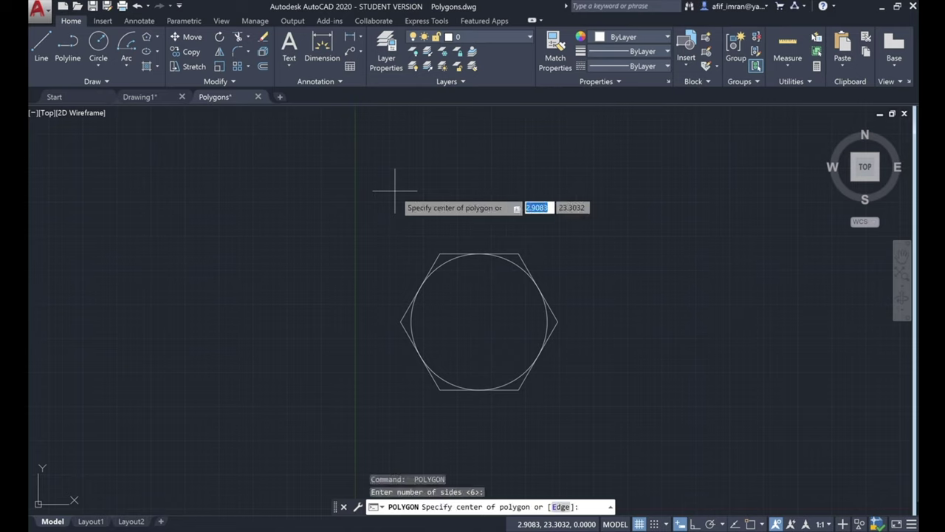
pyautogui.write('CEN')
pyautogui.press('Return')
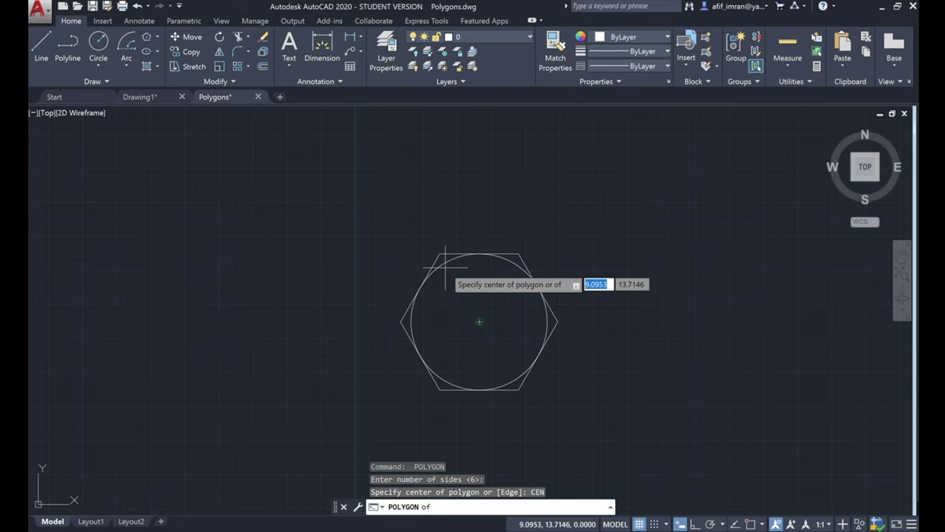
pyautogui.click(477, 319)
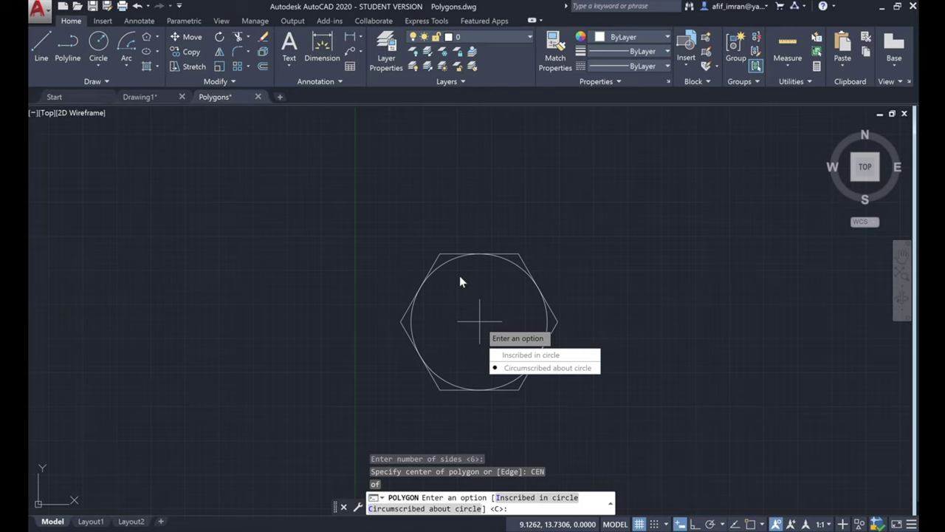
pyautogui.press('Down')
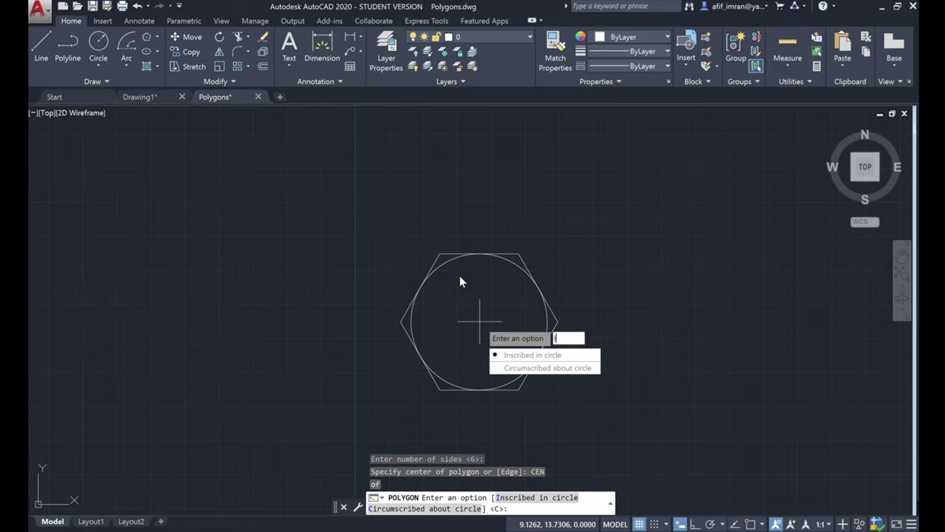
pyautogui.press('Return')
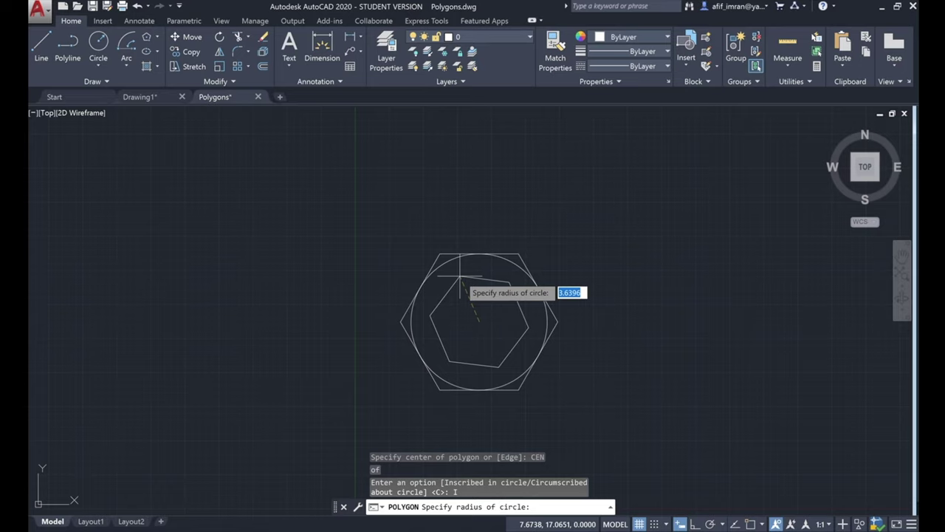
pyautogui.write('5')
pyautogui.press('Return')
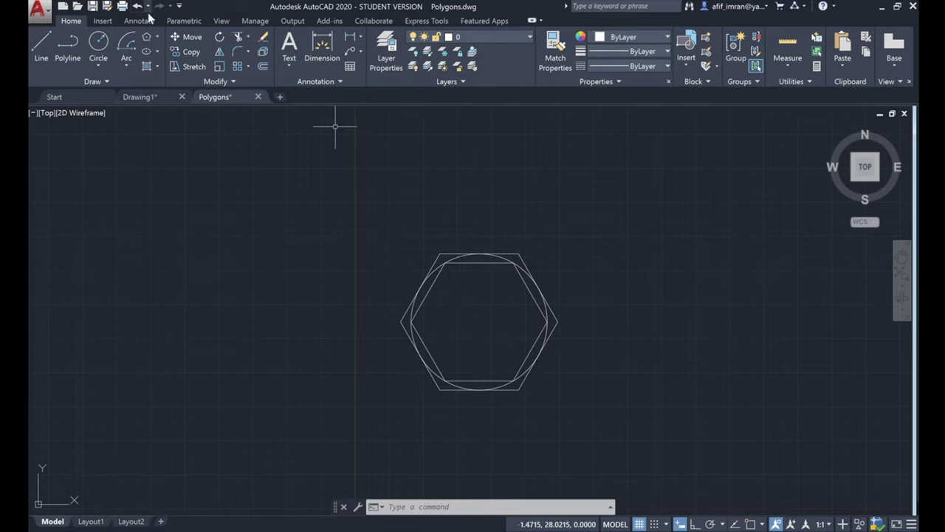
pyautogui.click(146, 36)
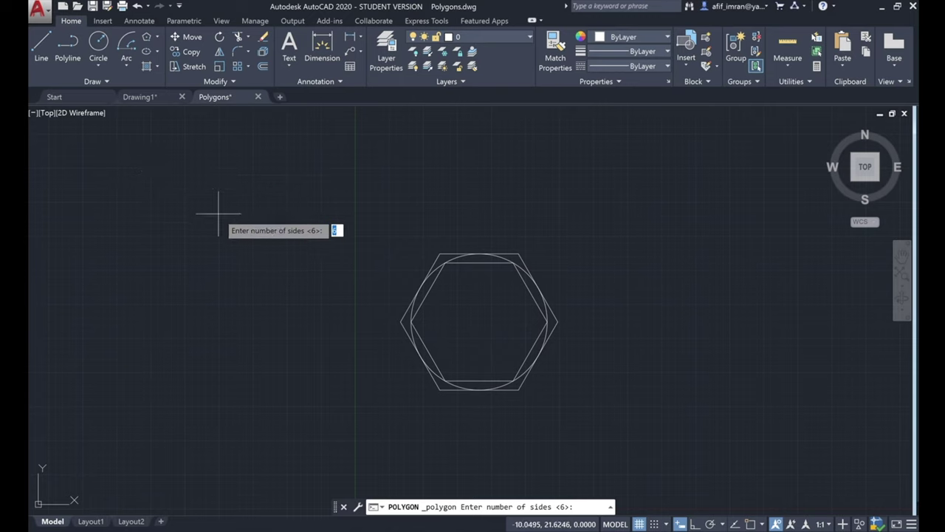
# - Place a free circumscribed hexagon of radius 3.5 upper left of the circle
pyautogui.press('Return')
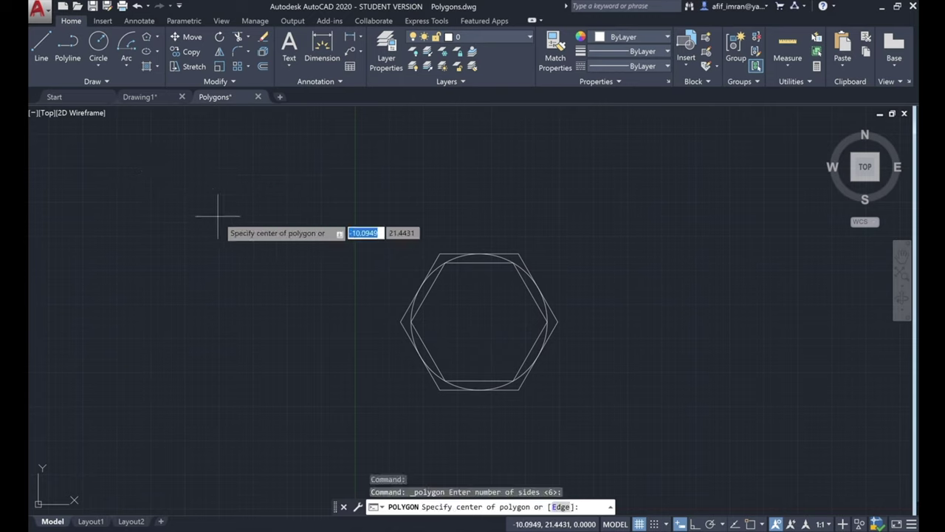
pyautogui.click(243, 221)
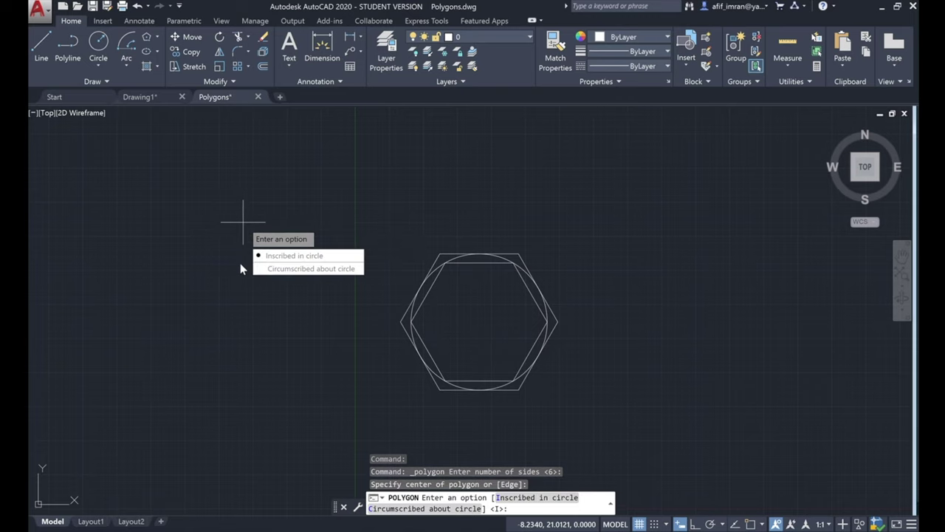
pyautogui.click(260, 269)
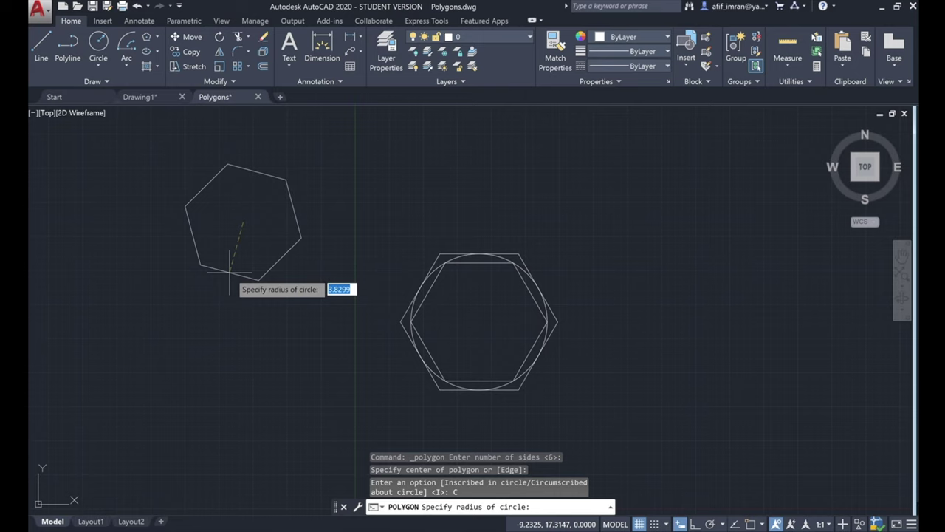
pyautogui.press('Return')
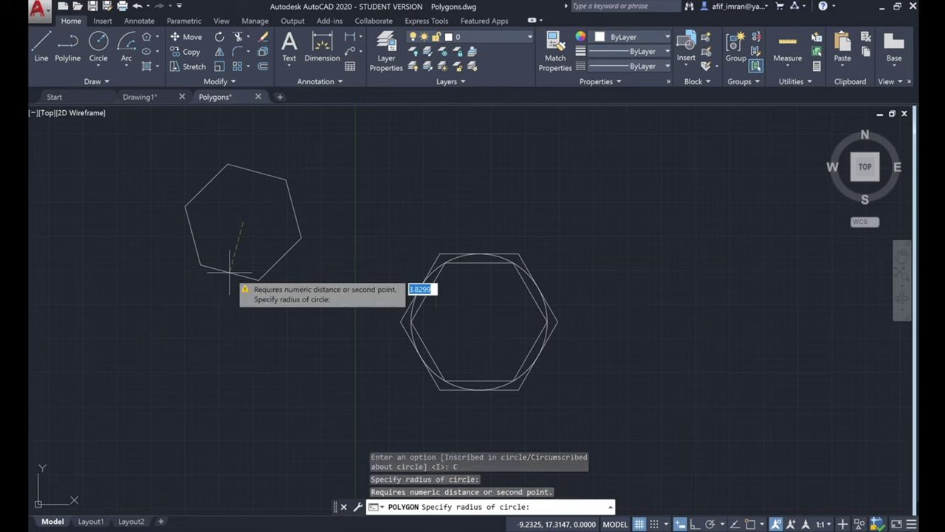
pyautogui.press('Return')
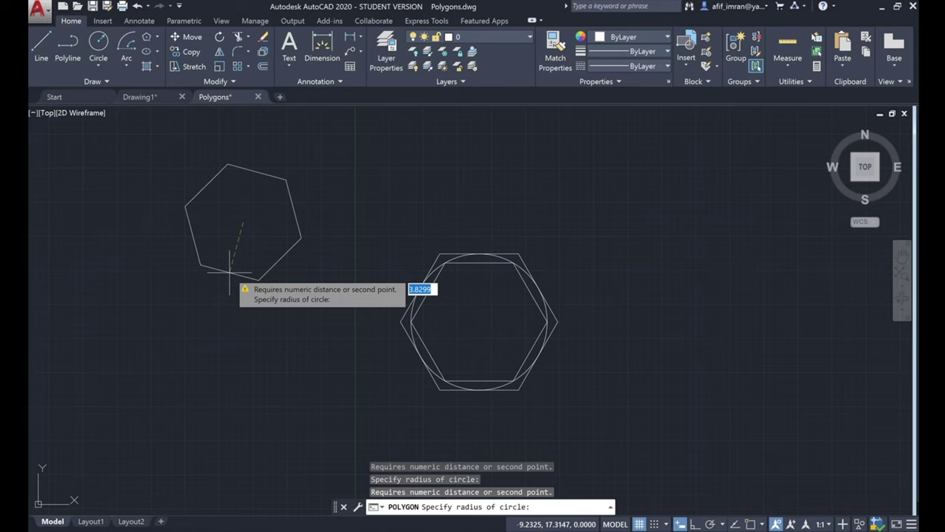
pyautogui.write('3')
pyautogui.write('.5')
pyautogui.press('Return')
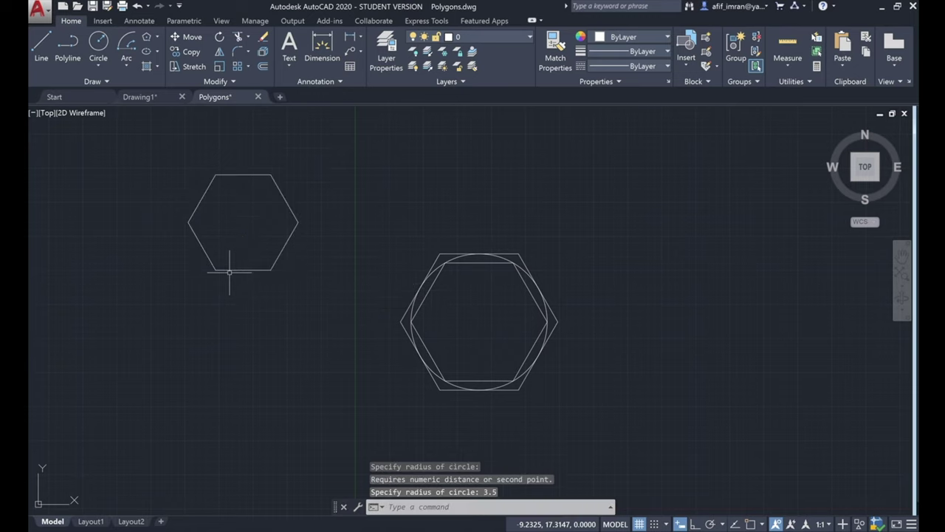